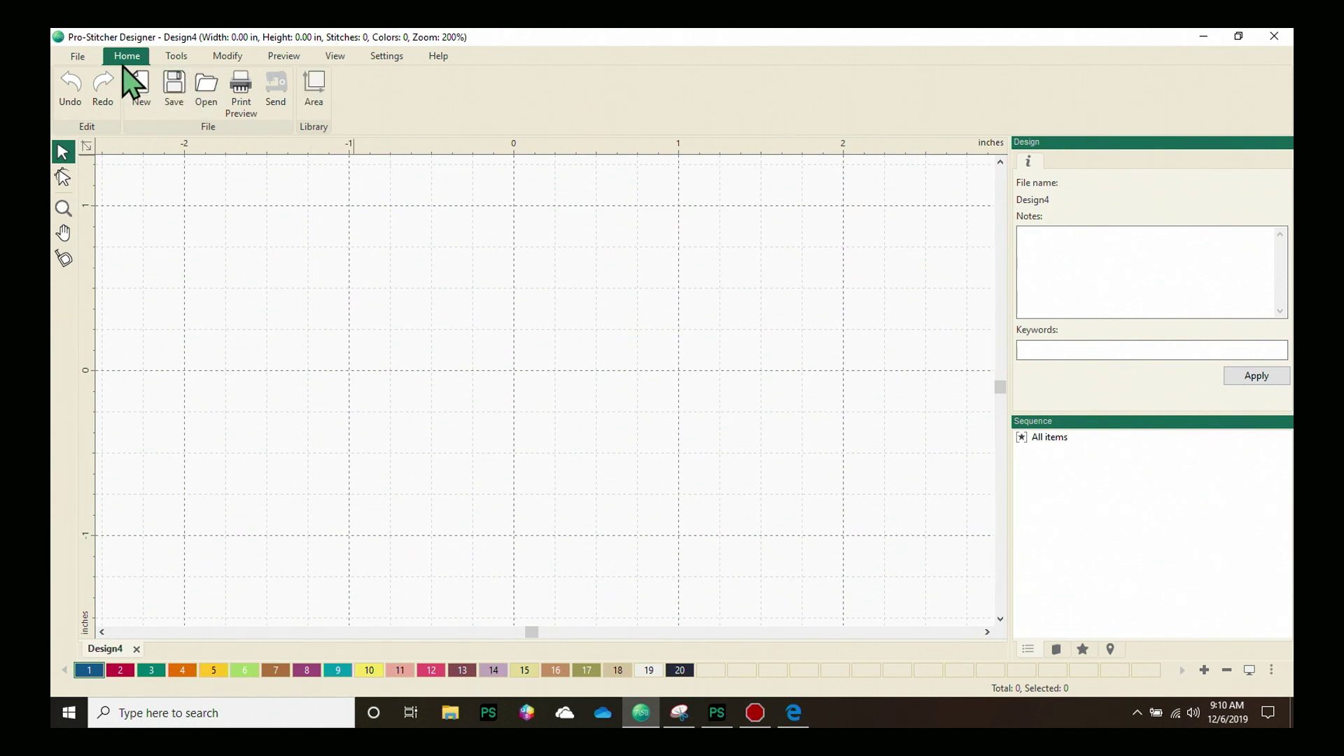
Step: Switch to the Help ribbon and open the About window showing version 14.37
{"action": "left_click", "coordinate": [439, 56]}
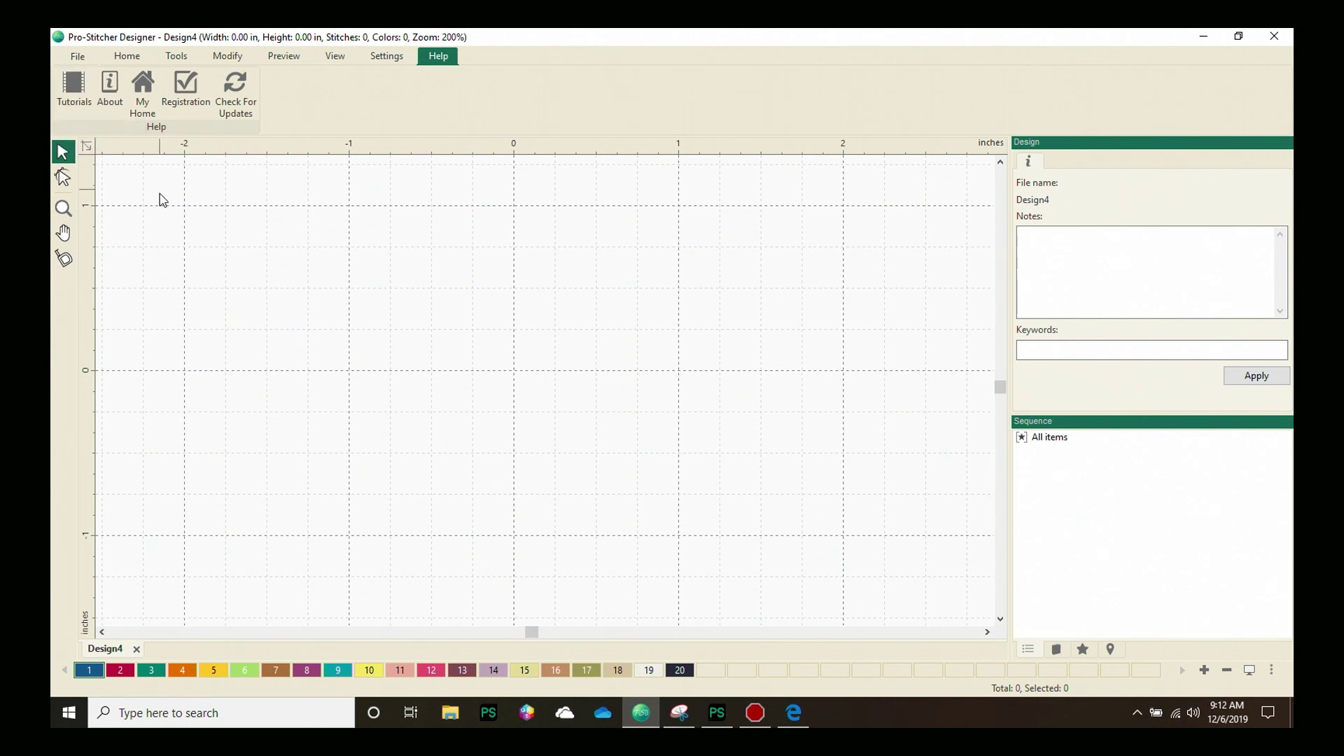
{"action": "left_click", "coordinate": [110, 94]}
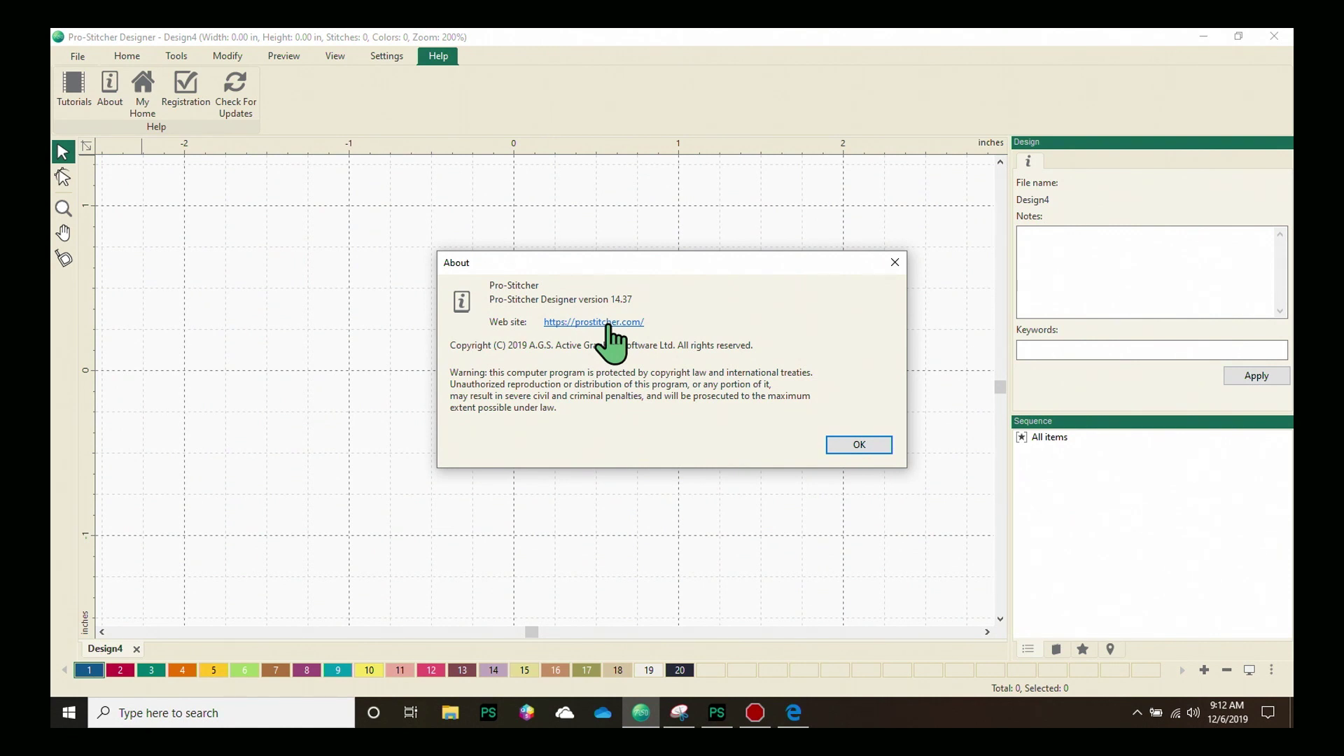
{"action": "left_click", "coordinate": [859, 444]}
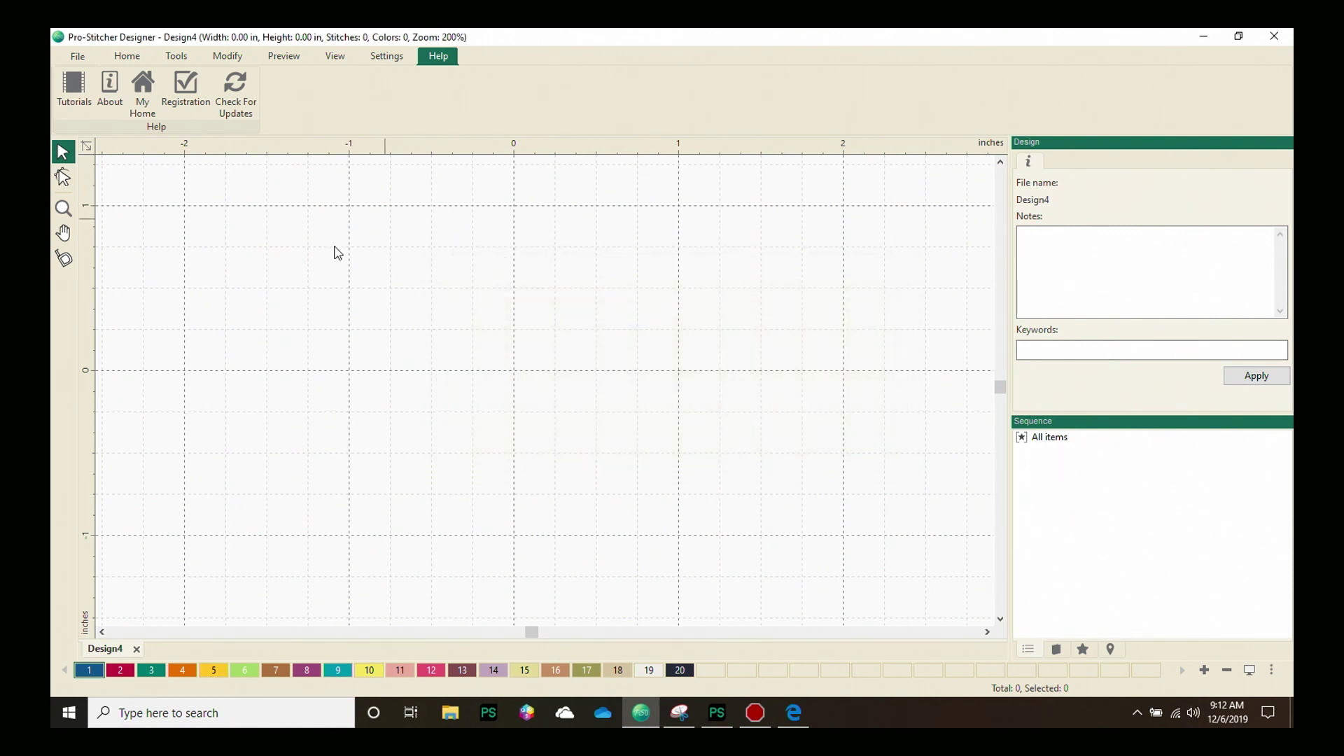
{"action": "left_click", "coordinate": [144, 95]}
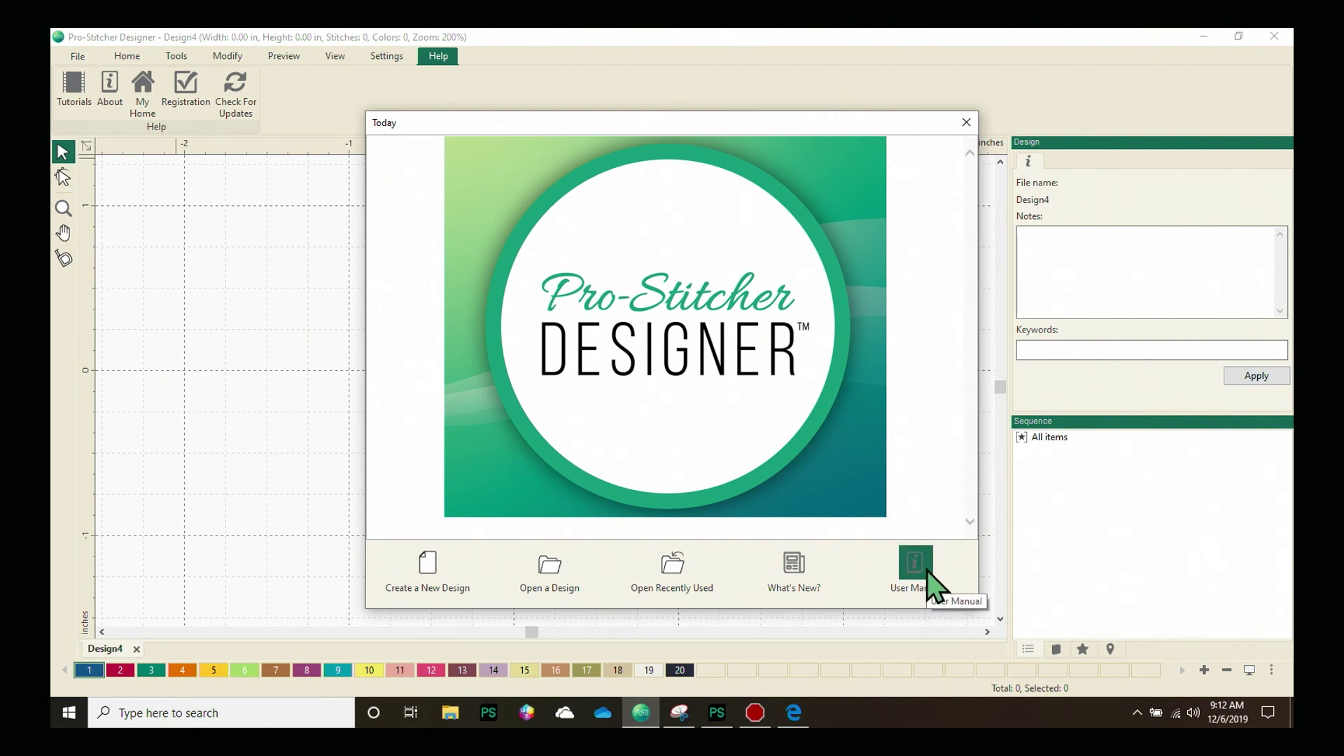
{"action": "left_click", "coordinate": [966, 122]}
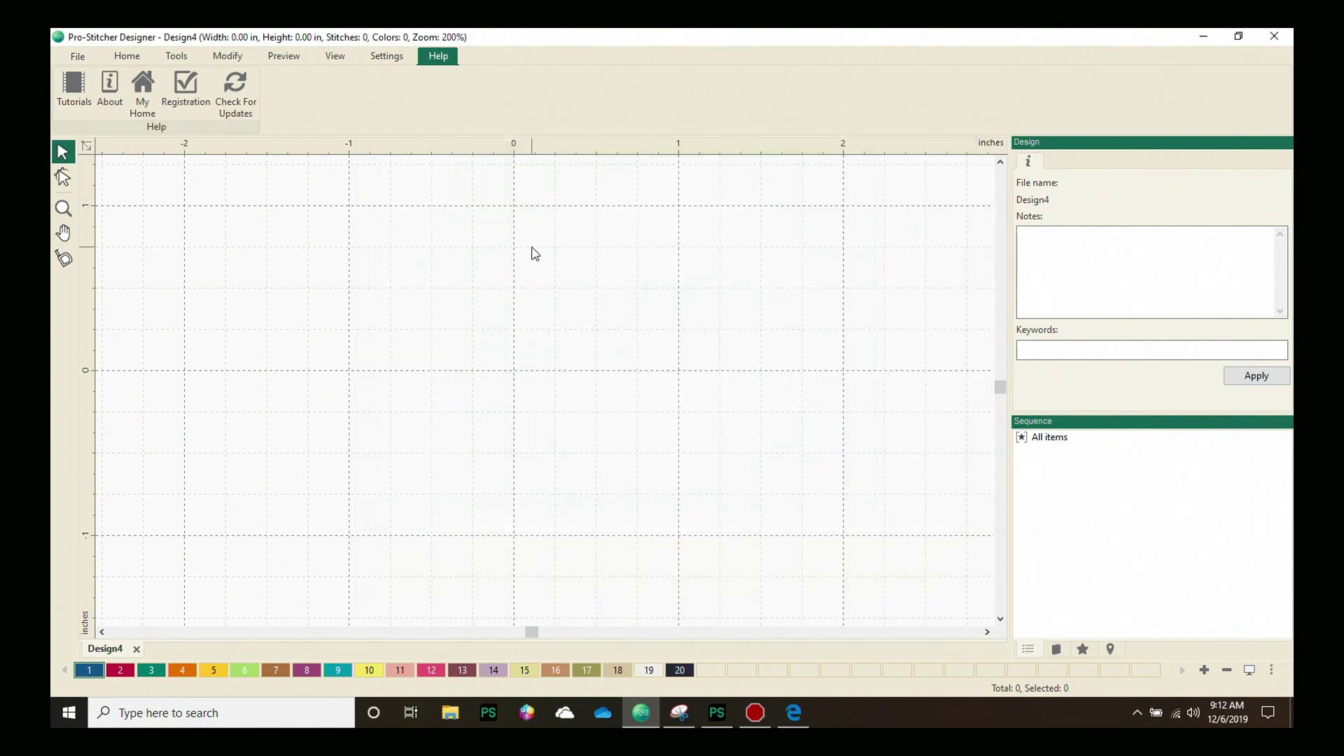
Step: Open the Welcome! registration dialog from the Help ribbon, then close it without registering
{"action": "left_click", "coordinate": [188, 94]}
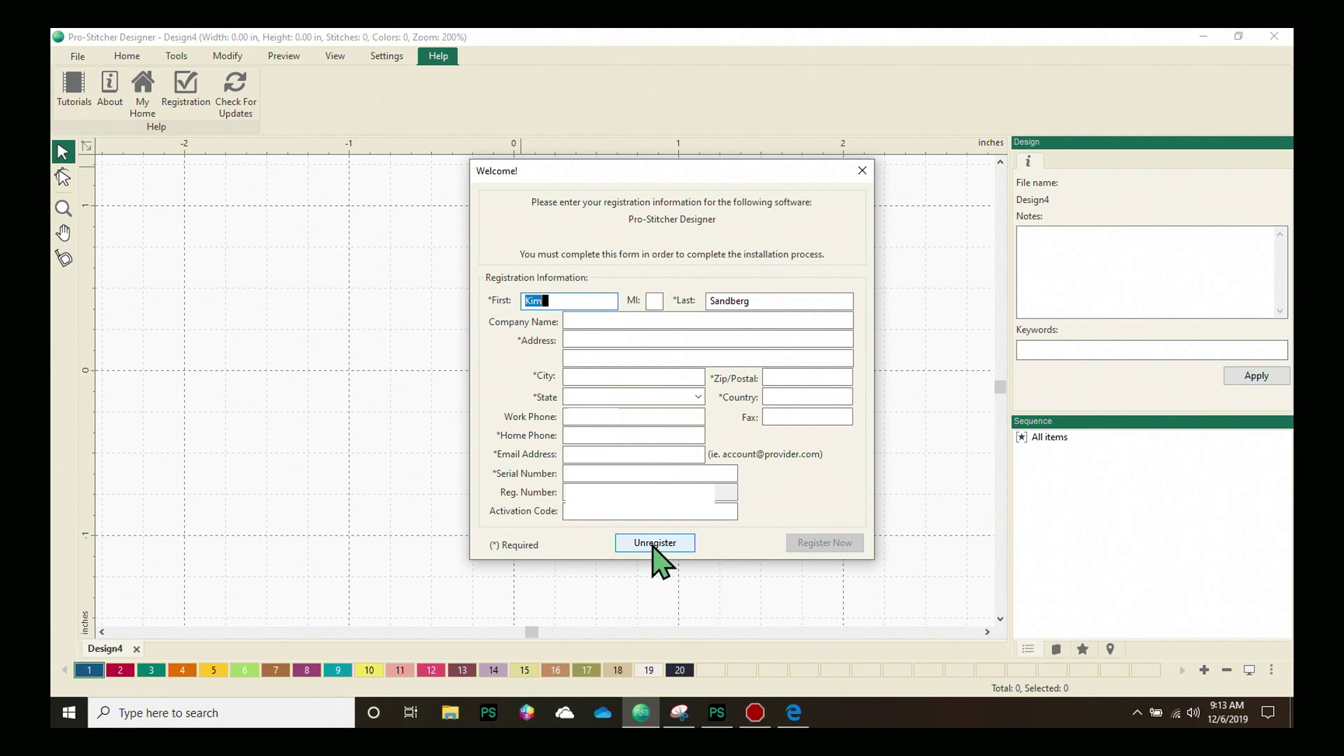
{"action": "left_click", "coordinate": [862, 170]}
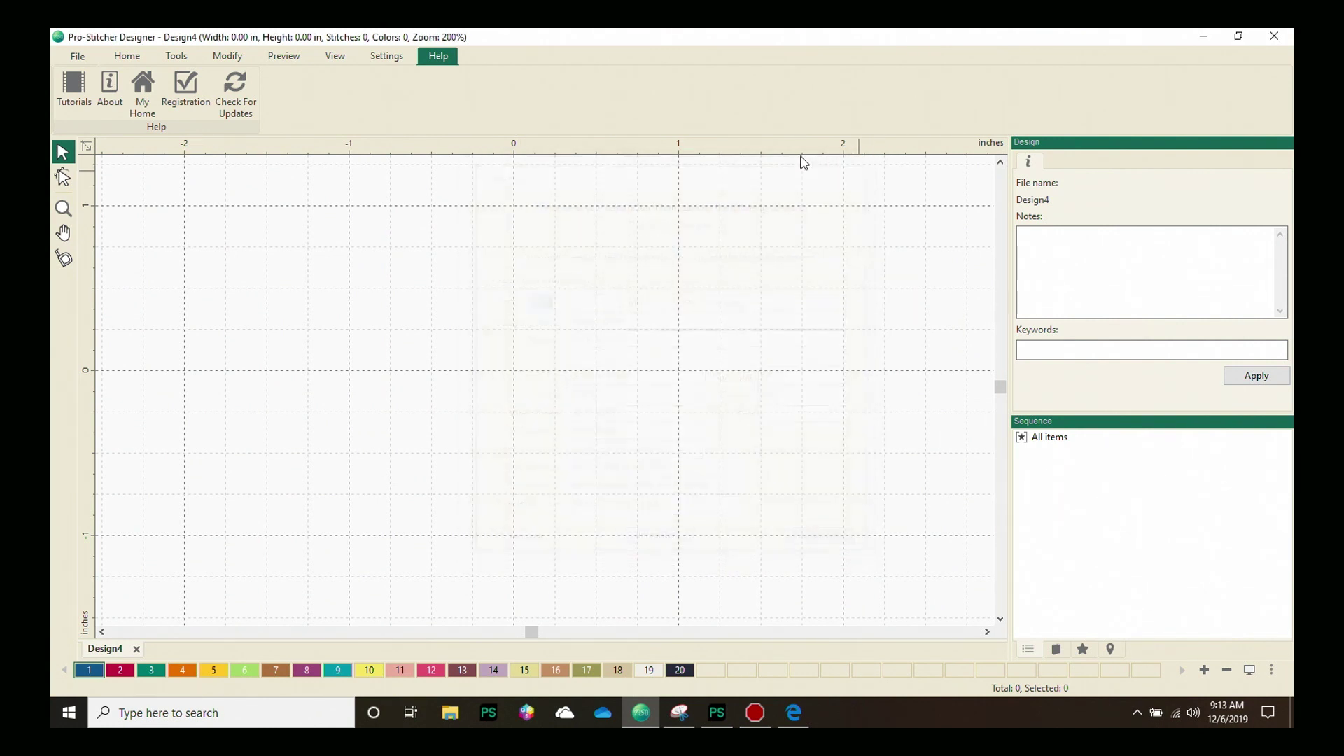
Step: Run Check For Updates and dismiss the already-latest-version notice
{"action": "left_click", "coordinate": [236, 95]}
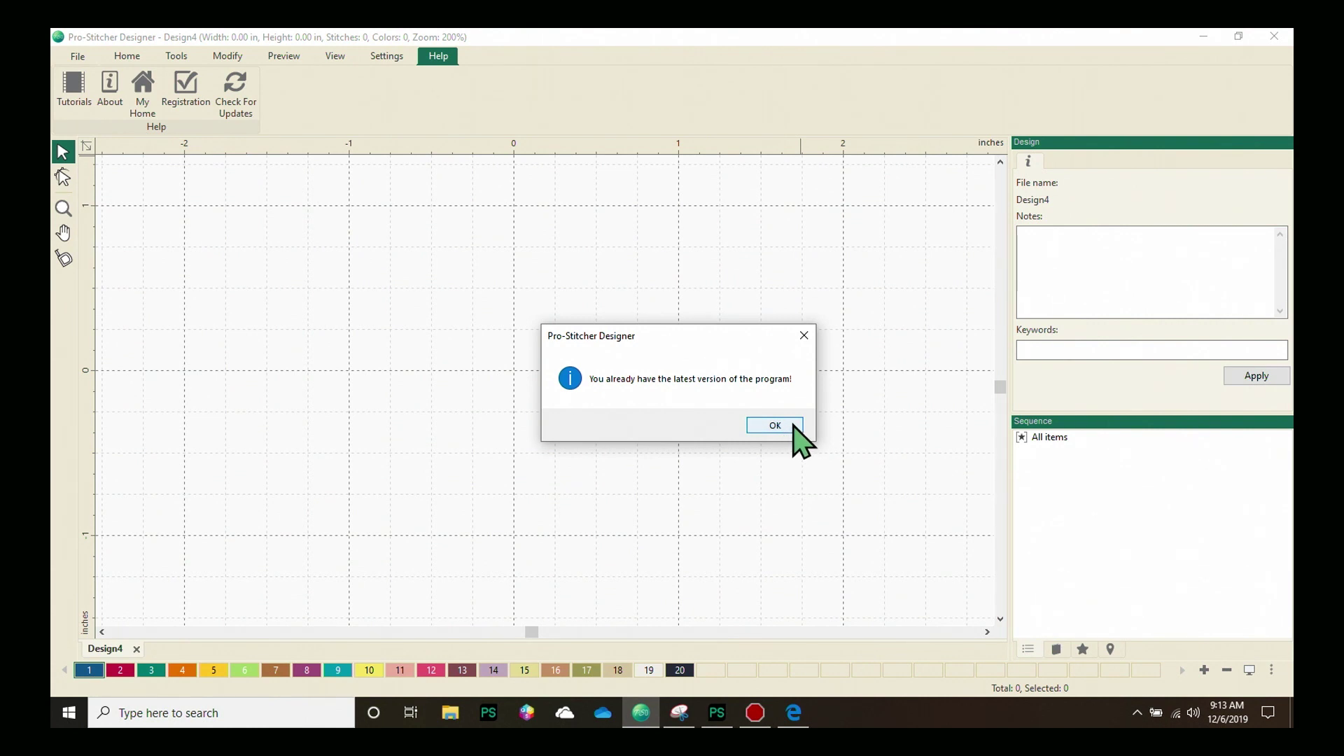
{"action": "left_click", "coordinate": [775, 426]}
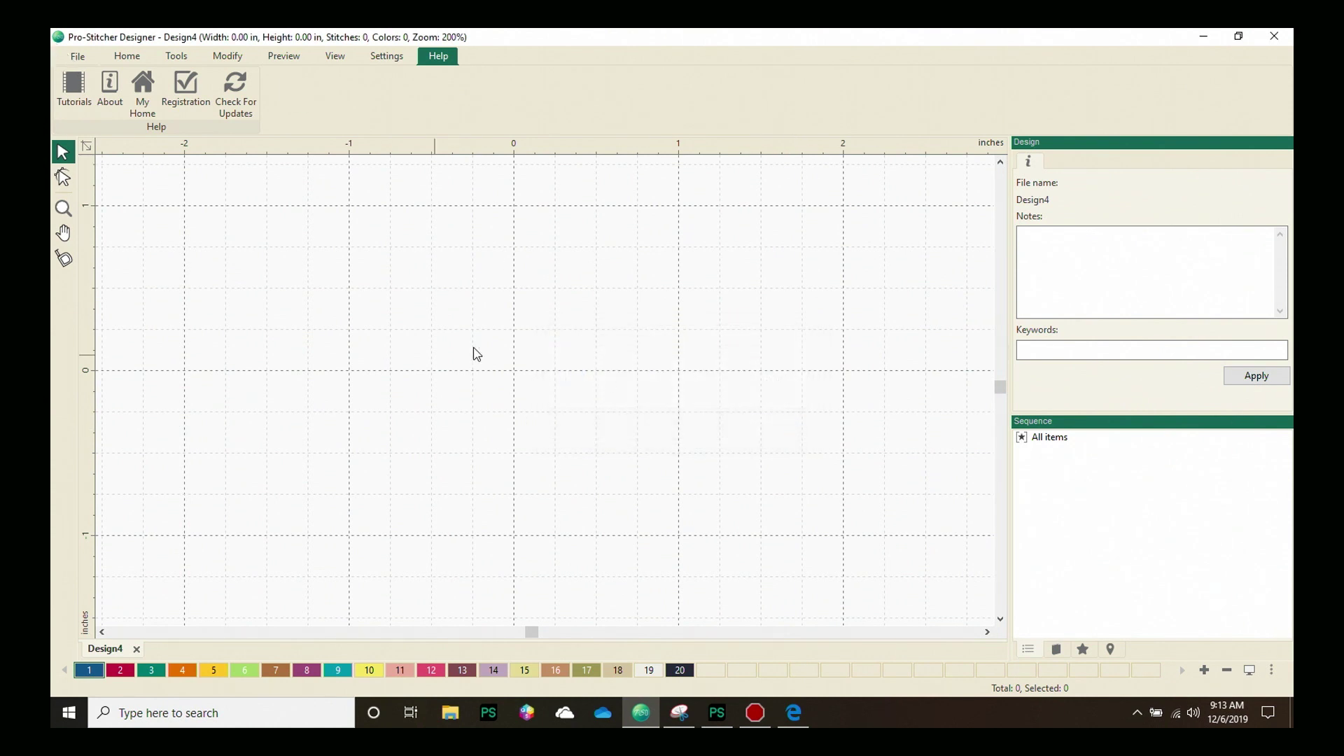